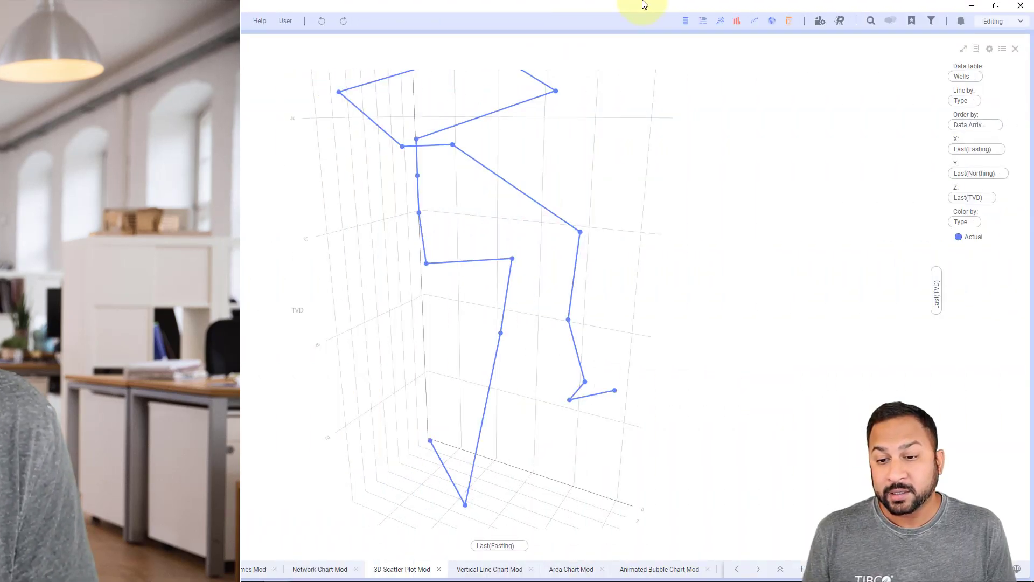
- Orbit the wells 3D scatter plot to view it from two different angles
{"action": "left_click_drag", "start_coordinate": [537, 120], "coordinate": [743, 325]}
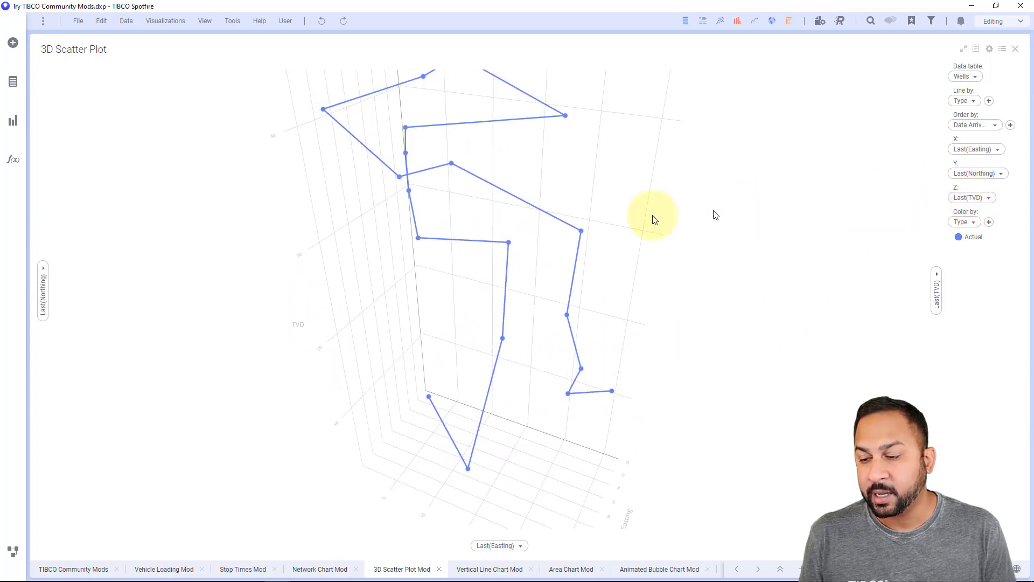
{"action": "left_click_drag", "start_coordinate": [526, 217], "coordinate": [700, 350]}
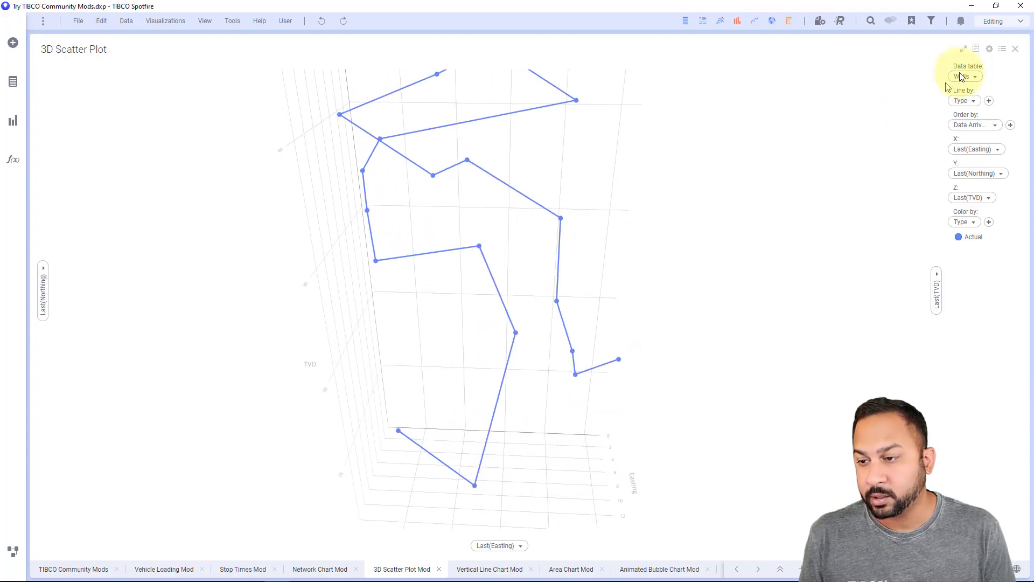
- Hide the 3D plot's axis selectors from the title-bar menu, then show them again
{"action": "left_click", "coordinate": [978, 52]}
{"action": "left_click", "coordinate": [979, 75]}
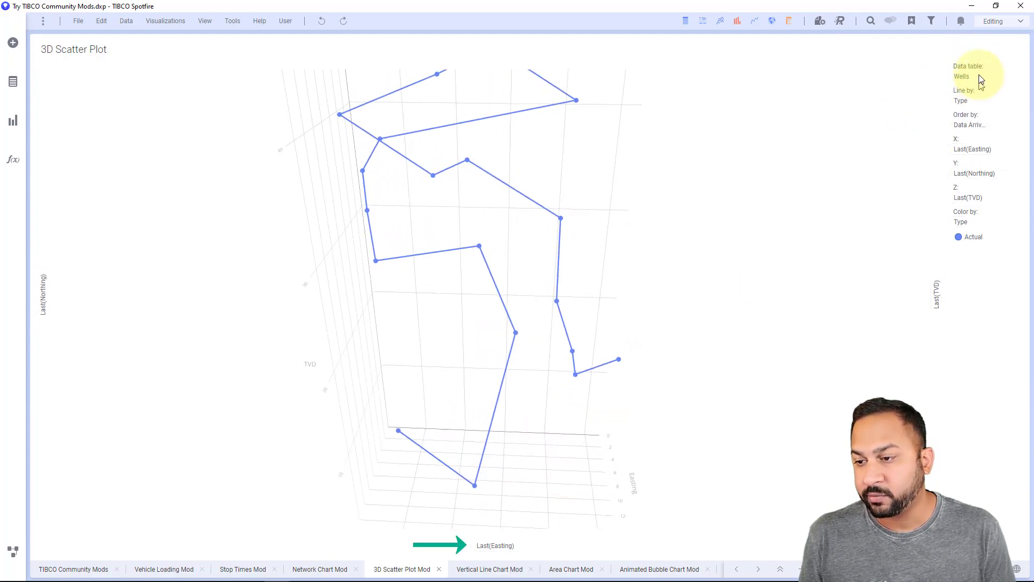
{"action": "left_click", "coordinate": [980, 53]}
{"action": "left_click", "coordinate": [984, 101]}
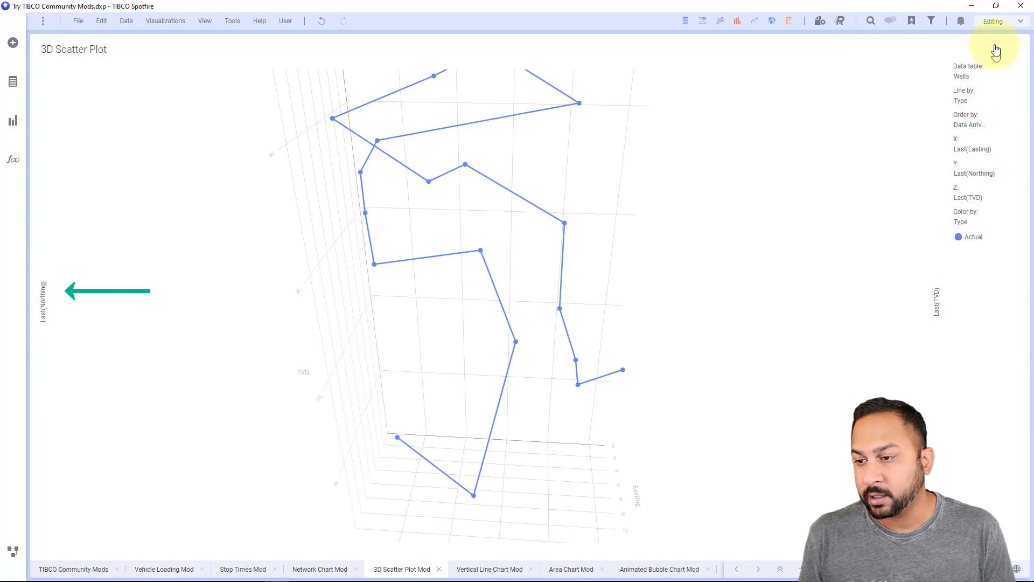
{"action": "left_click", "coordinate": [977, 53]}
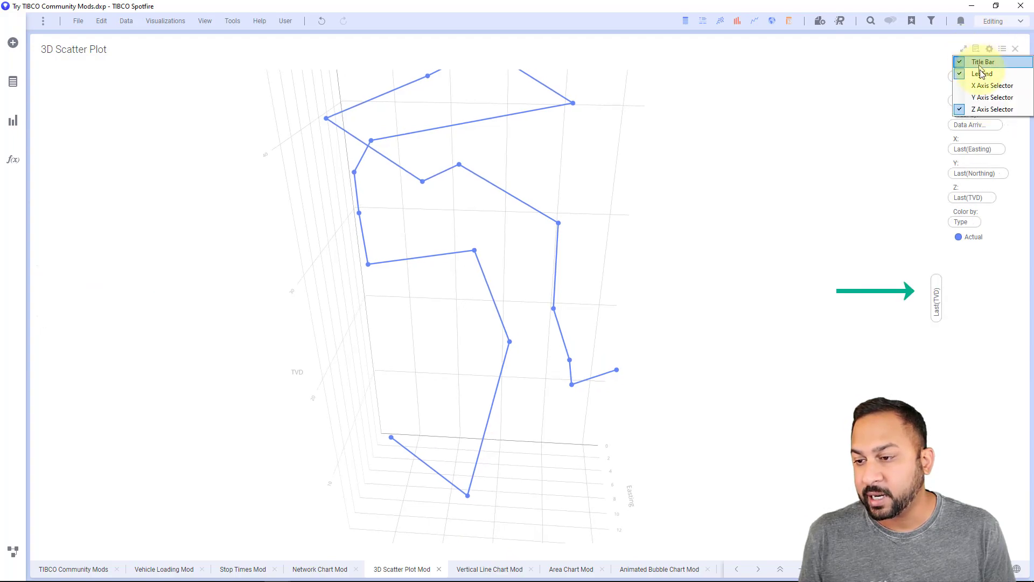
- Orbit the wells plot through several angles, ending near a front view
{"action": "left_click_drag", "start_coordinate": [603, 323], "coordinate": [444, 351]}
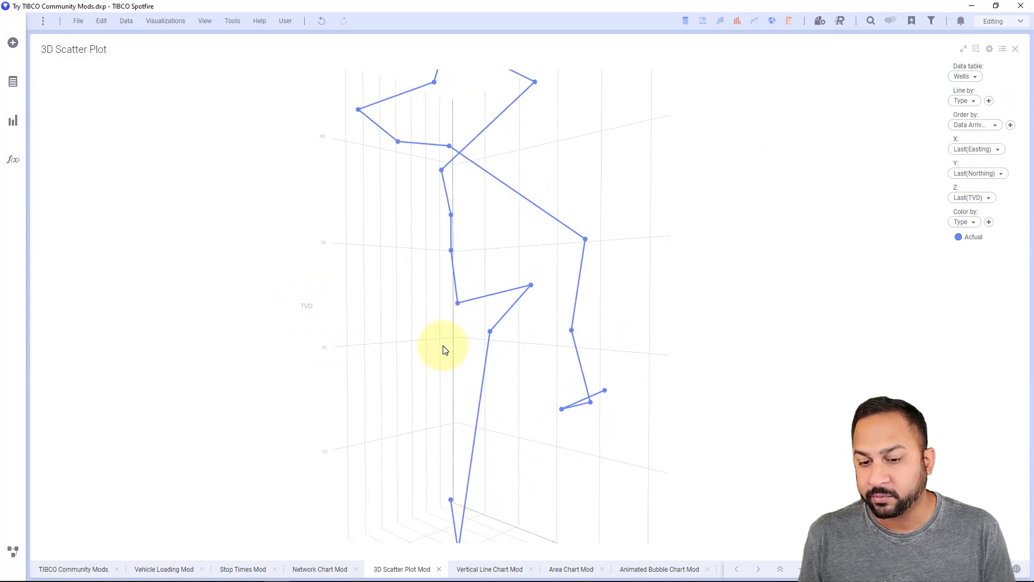
{"action": "left_click_drag", "start_coordinate": [397, 324], "coordinate": [598, 293]}
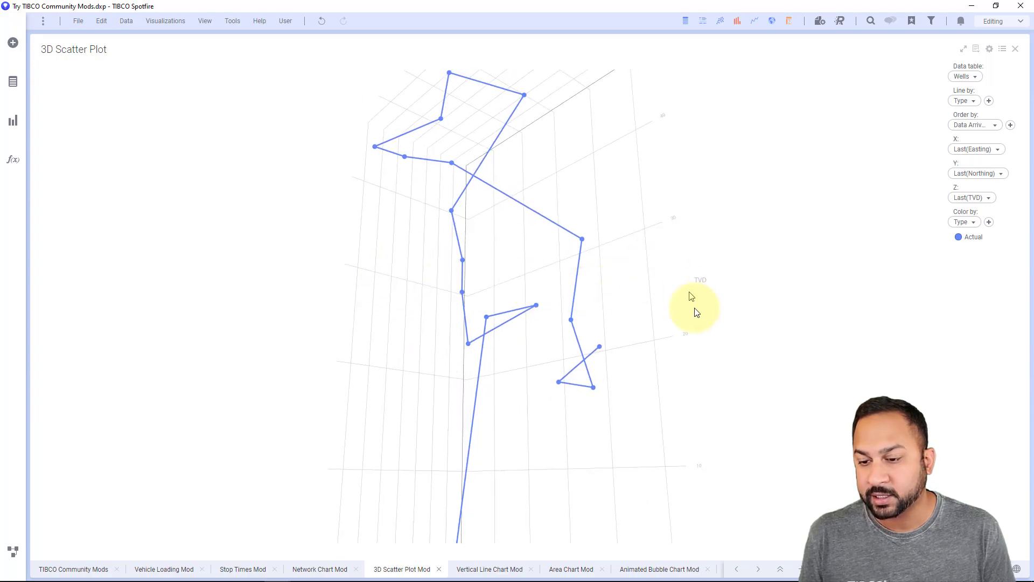
{"action": "left_click_drag", "start_coordinate": [485, 266], "coordinate": [409, 345]}
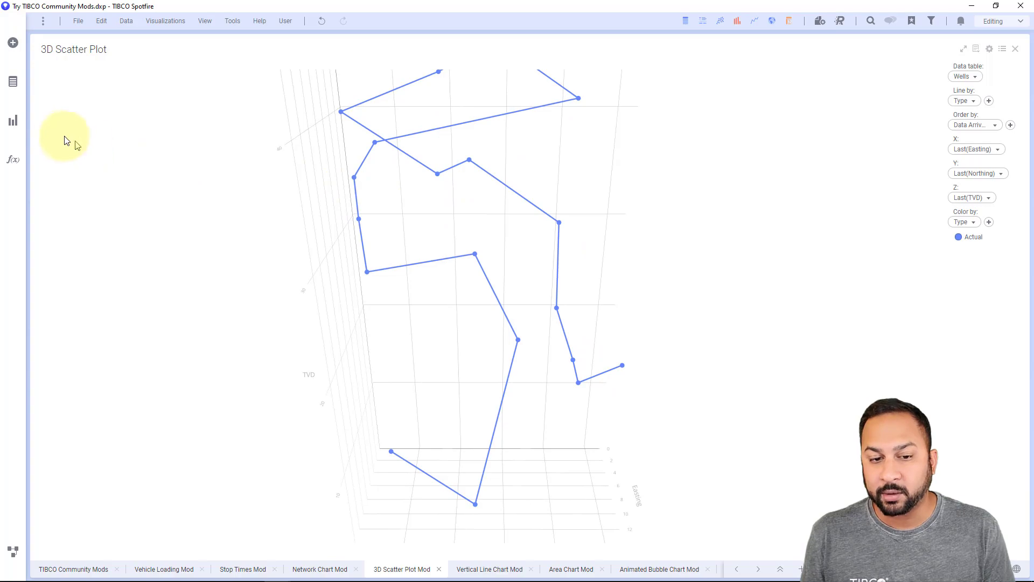
- Place a new empty 3D Scatter Plot beside the wells plot and turn its axes box
{"action": "left_click", "coordinate": [12, 122]}
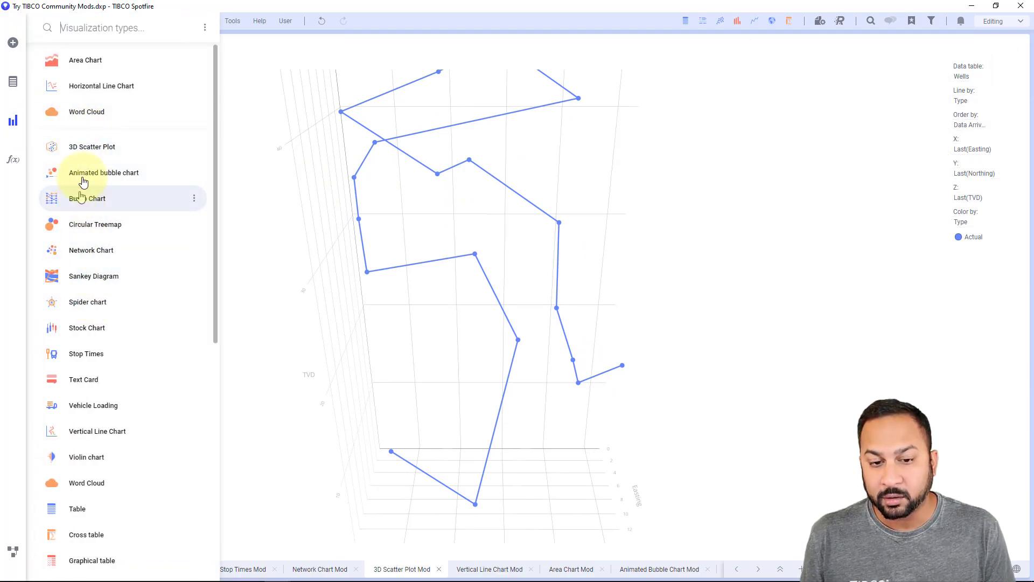
{"action": "mouse_move", "coordinate": [88, 155]}
{"action": "left_mouse_down"}
{"action": "mouse_move", "coordinate": [250, 152]}
{"action": "mouse_move", "coordinate": [754, 272]}
{"action": "left_mouse_up"}
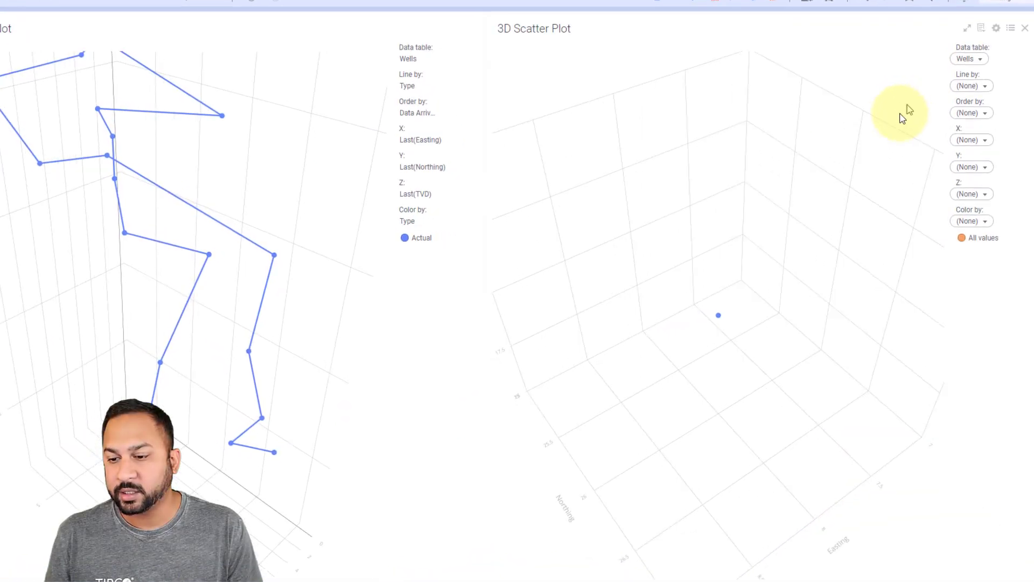
{"action": "left_click_drag", "start_coordinate": [785, 151], "coordinate": [1010, 96]}
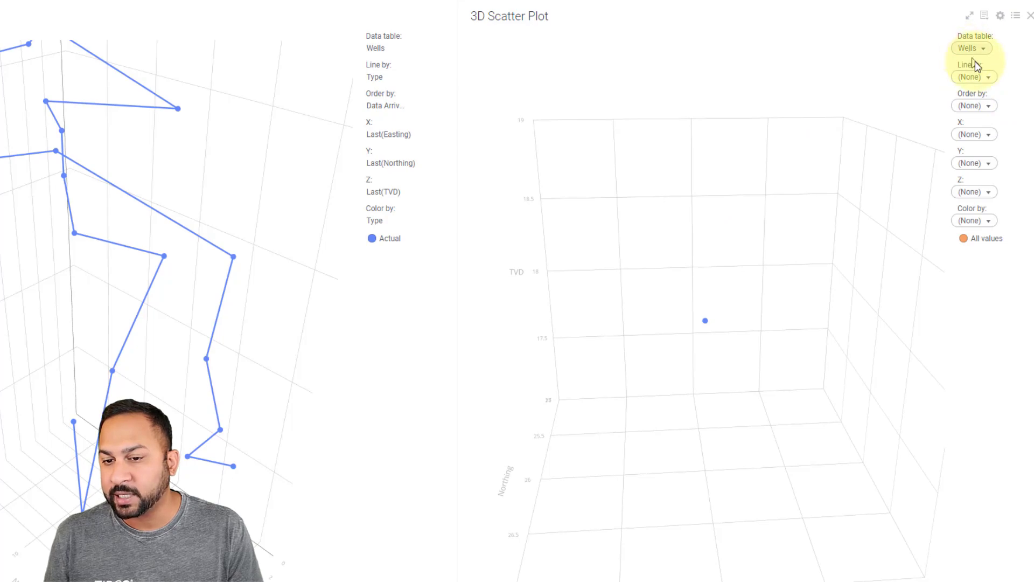
- Set the new plot's Line by to Type and Order by to Data Arrival Time
{"action": "left_click", "coordinate": [979, 77]}
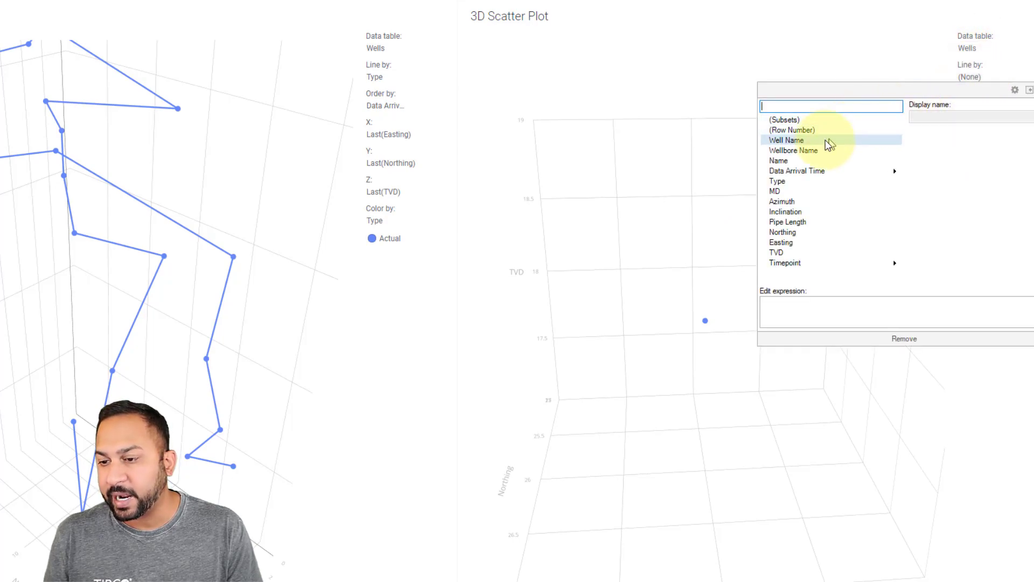
{"action": "left_click", "coordinate": [797, 181]}
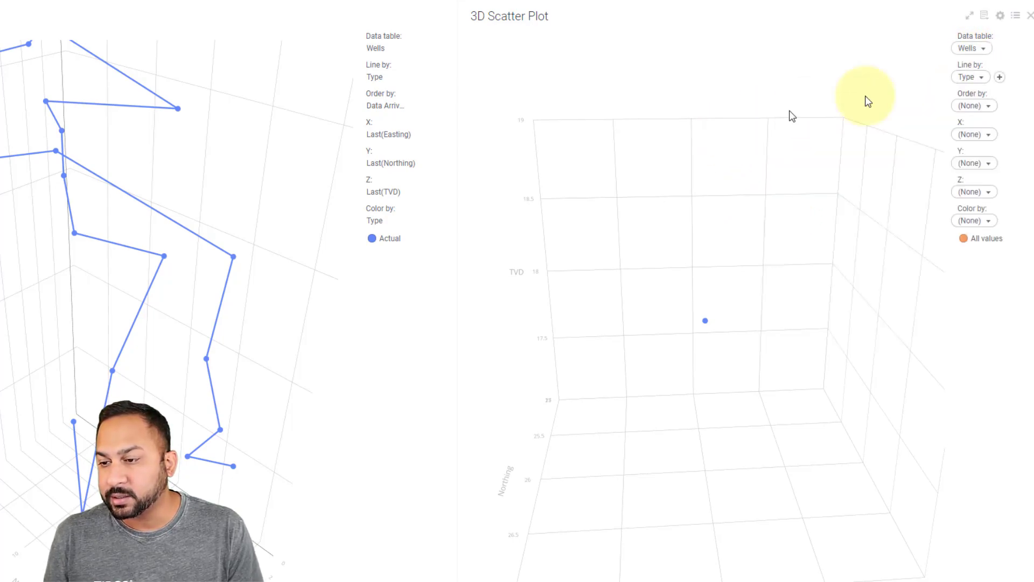
{"action": "left_click", "coordinate": [971, 104]}
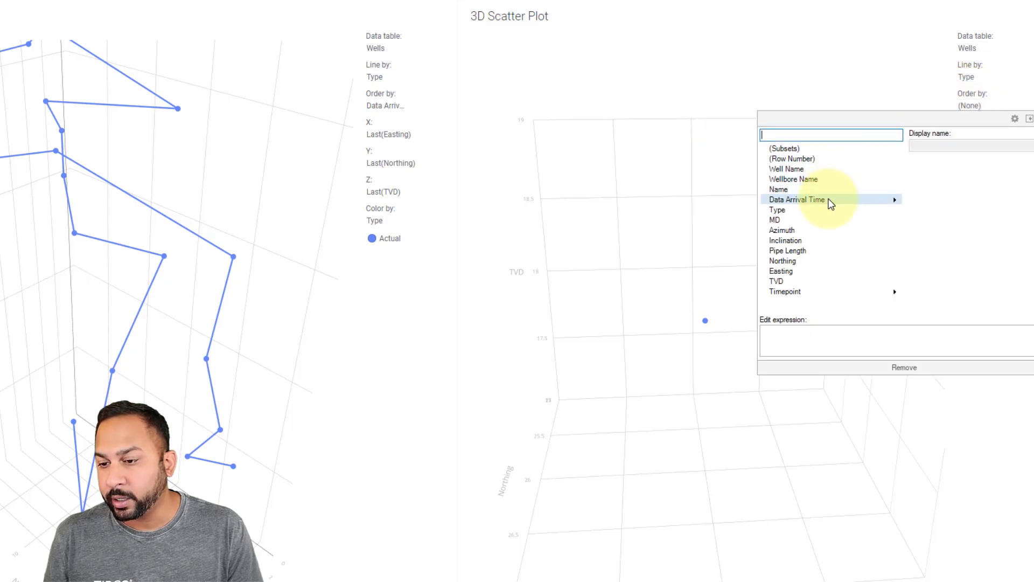
{"action": "mouse_move", "coordinate": [833, 201]}
{"action": "left_click", "coordinate": [913, 202]}
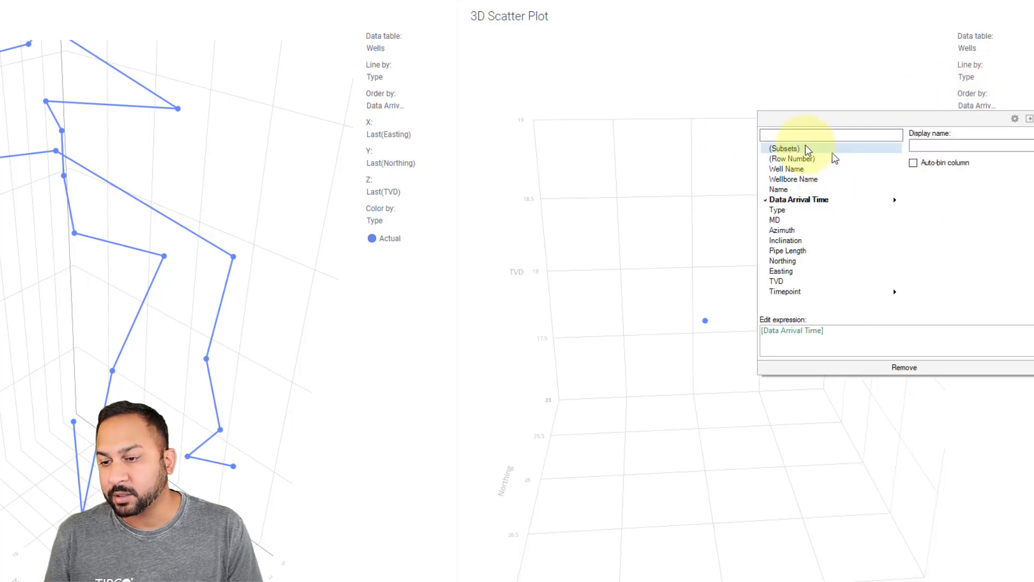
{"action": "left_click", "coordinate": [718, 133]}
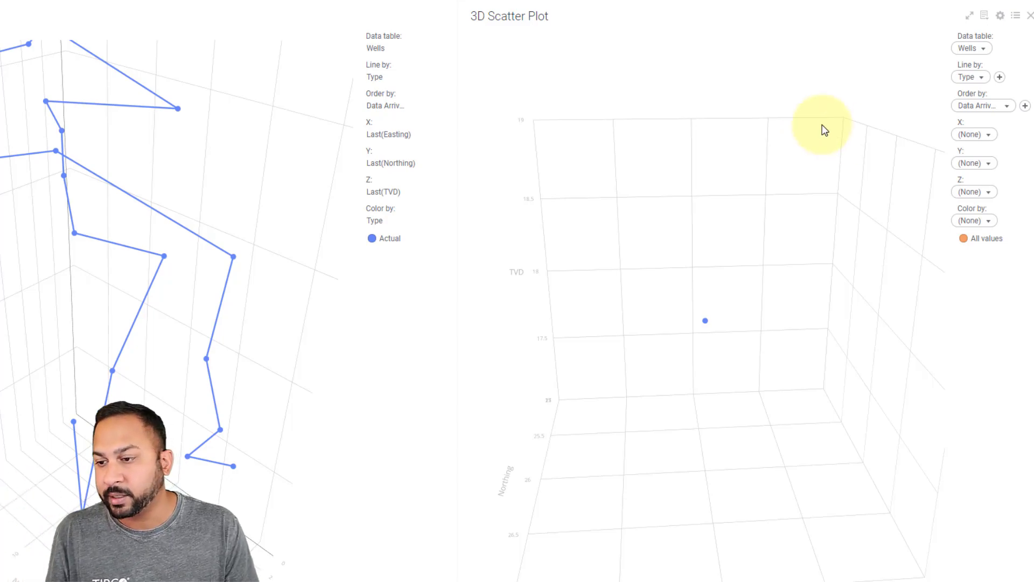
- Set X to Avg(Easting), Y to Avg(Northing), Z to Avg(TVD), then inspect the orange well path
{"action": "left_click", "coordinate": [975, 136]}
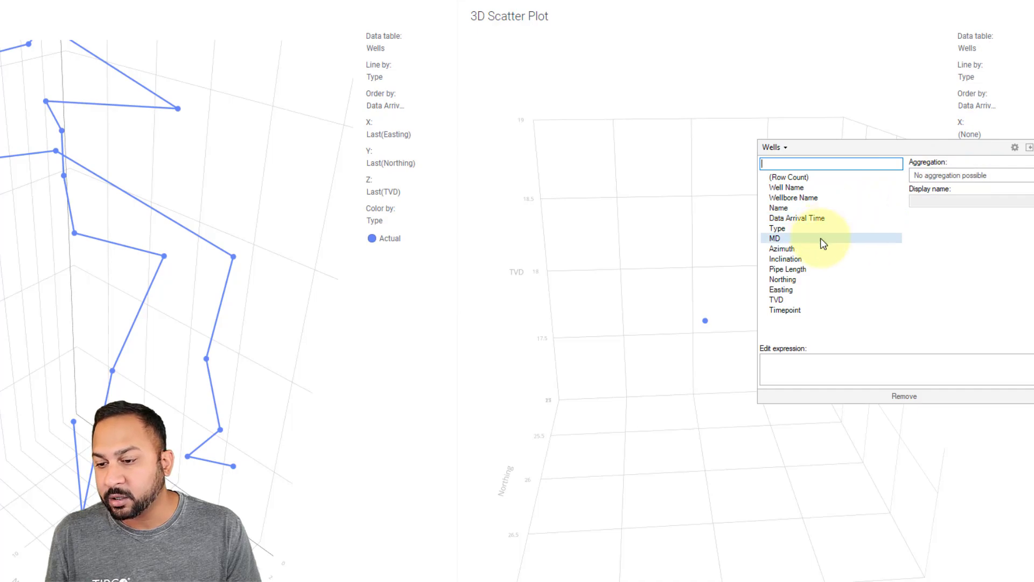
{"action": "left_click", "coordinate": [796, 289]}
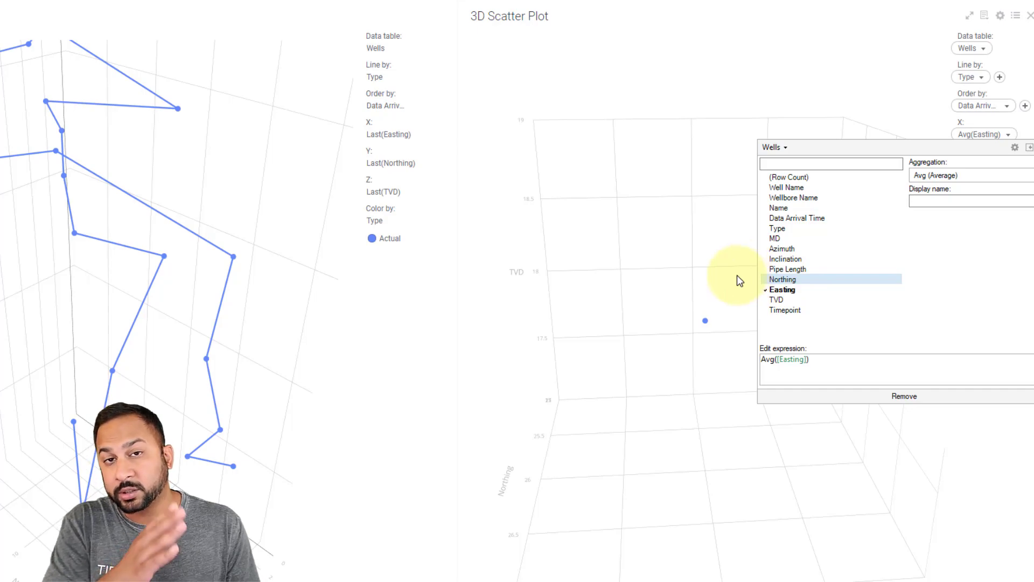
{"action": "left_click", "coordinate": [728, 254]}
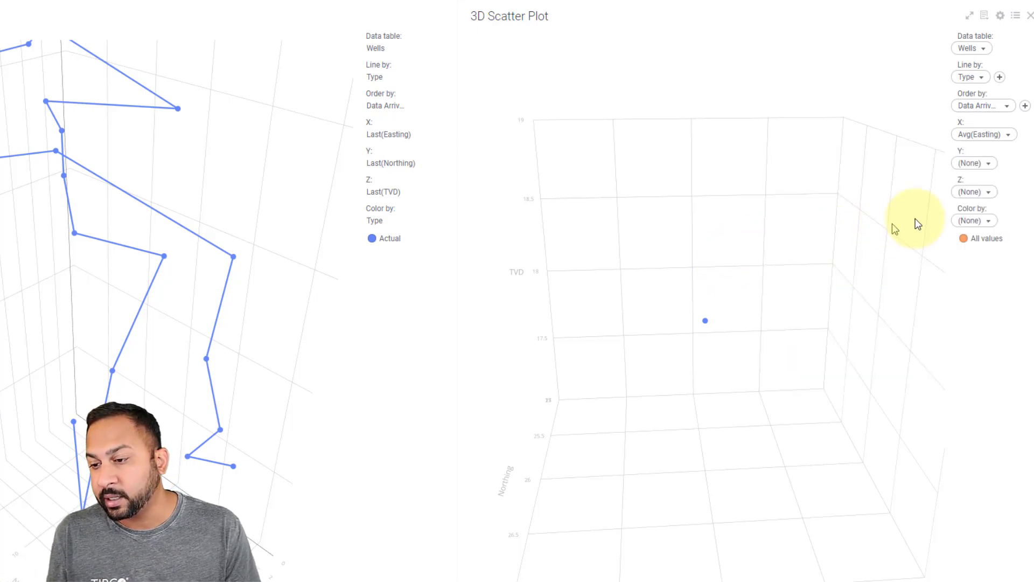
{"action": "left_click", "coordinate": [966, 163]}
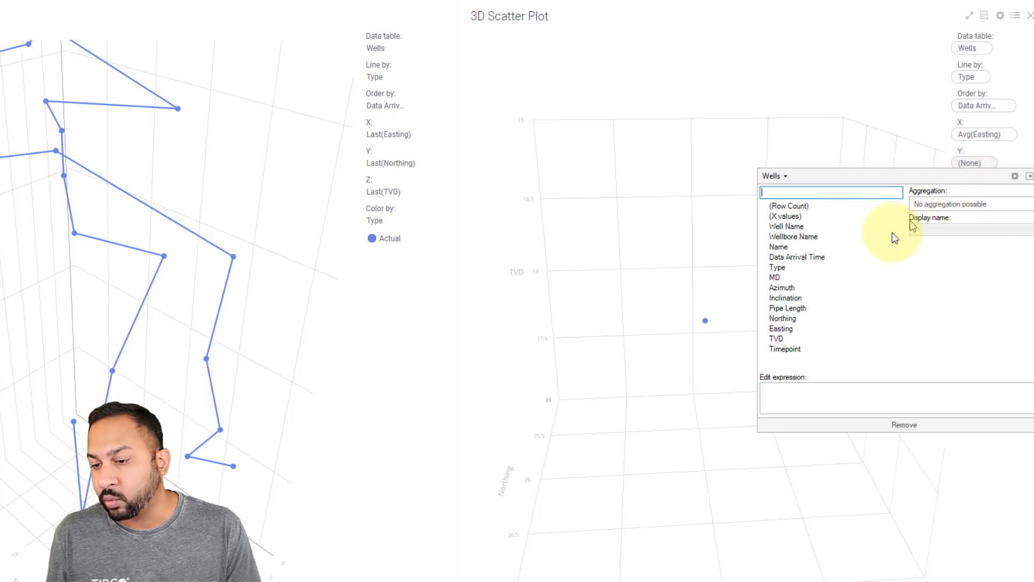
{"action": "left_click", "coordinate": [783, 318]}
{"action": "left_click", "coordinate": [745, 263]}
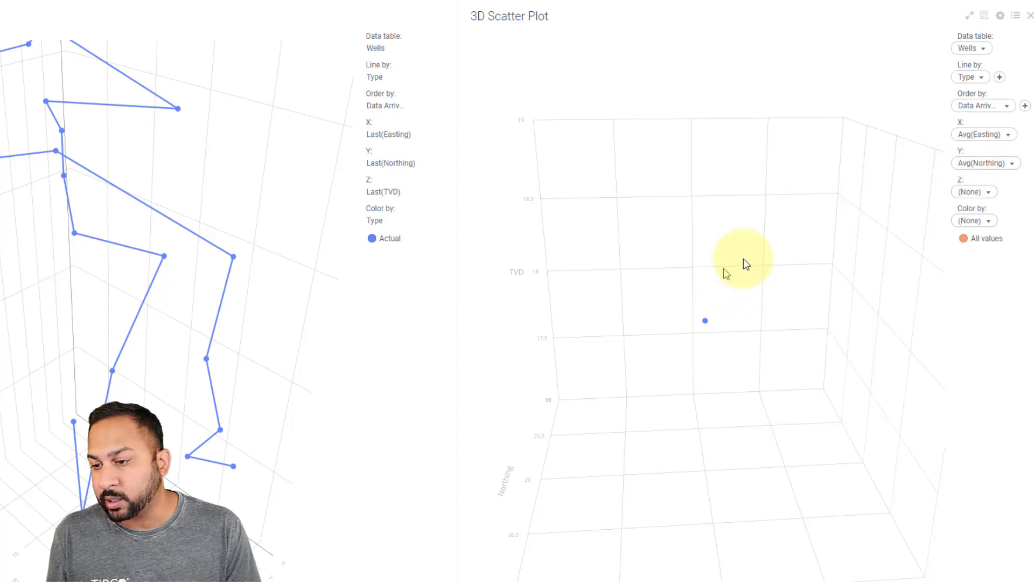
{"action": "left_click", "coordinate": [981, 192]}
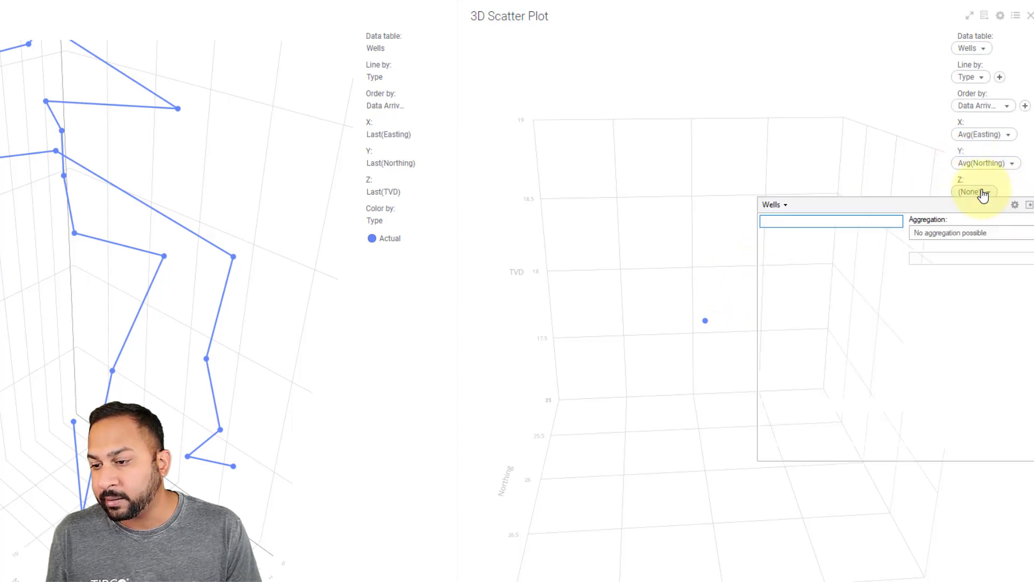
{"action": "left_click", "coordinate": [781, 369]}
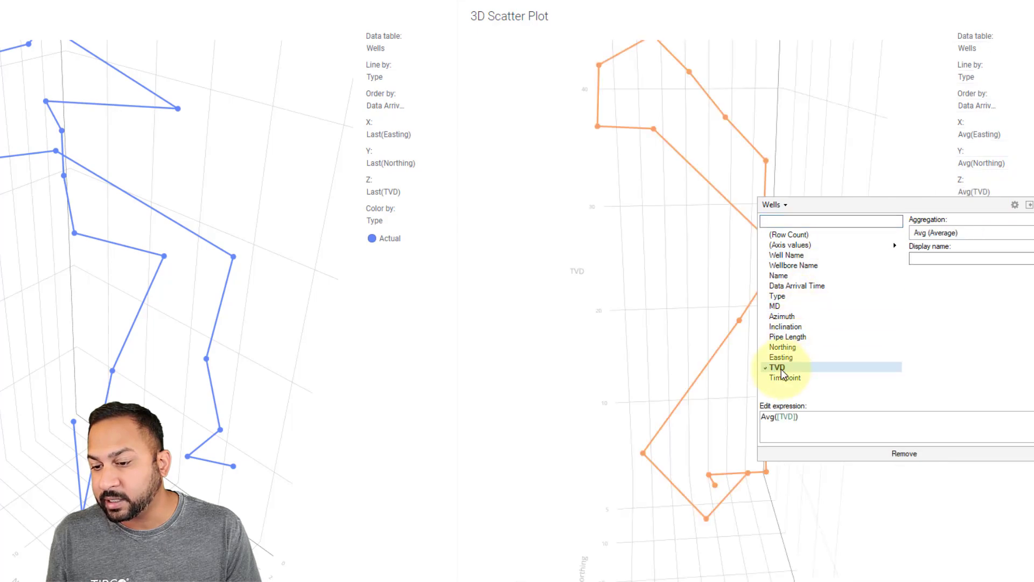
{"action": "left_click", "coordinate": [688, 311]}
{"action": "left_click_drag", "start_coordinate": [658, 300], "coordinate": [978, 221]}
- Colour the second plot's line by Type
{"action": "left_click", "coordinate": [975, 222]}
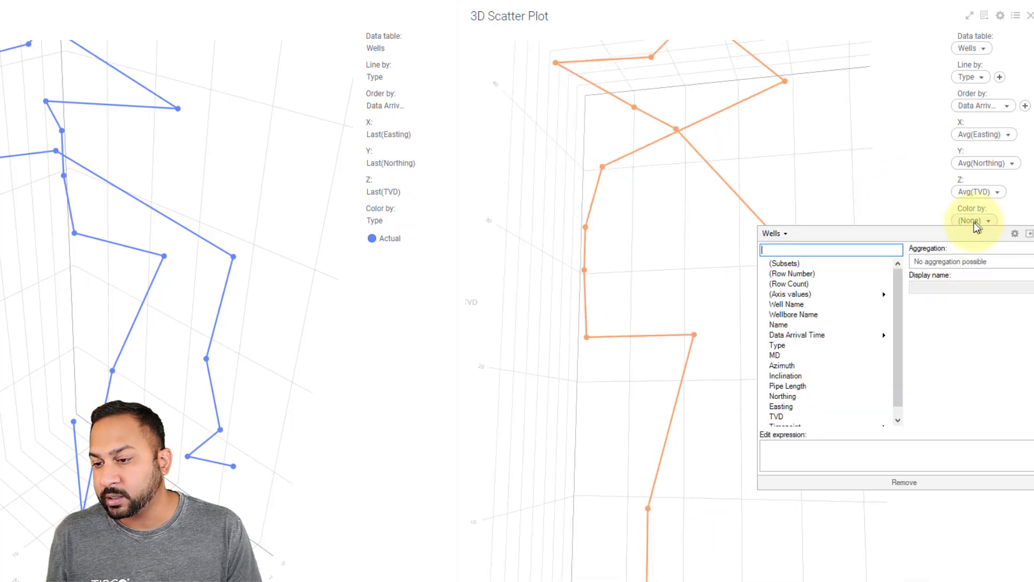
{"action": "left_click", "coordinate": [829, 344]}
{"action": "left_click", "coordinate": [677, 282]}
- Rotate the right 3D plot to examine the coloured line from several viewpoints
{"action": "left_click_drag", "start_coordinate": [658, 275], "coordinate": [666, 223]}
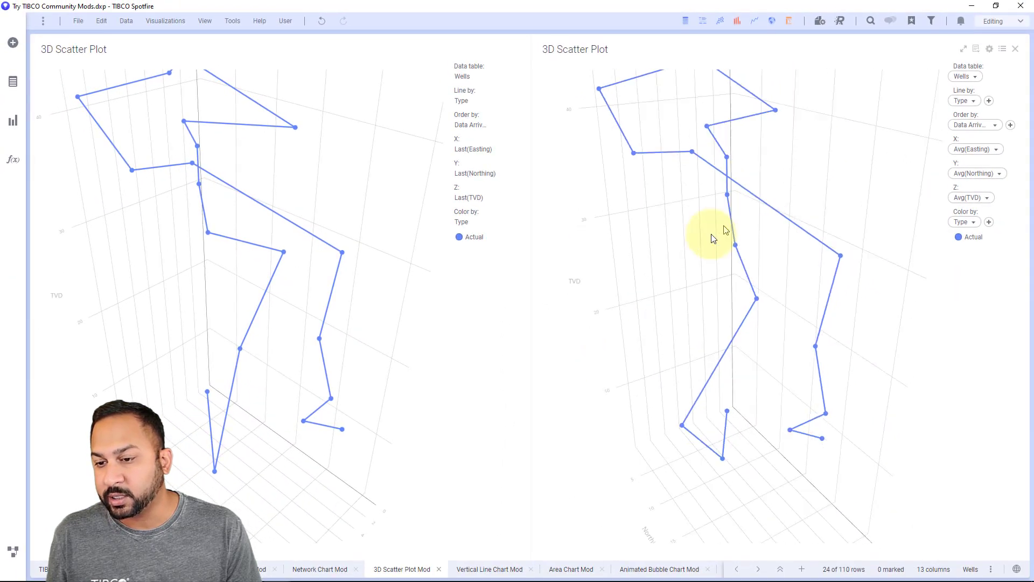
{"action": "left_click_drag", "start_coordinate": [701, 124], "coordinate": [680, 179]}
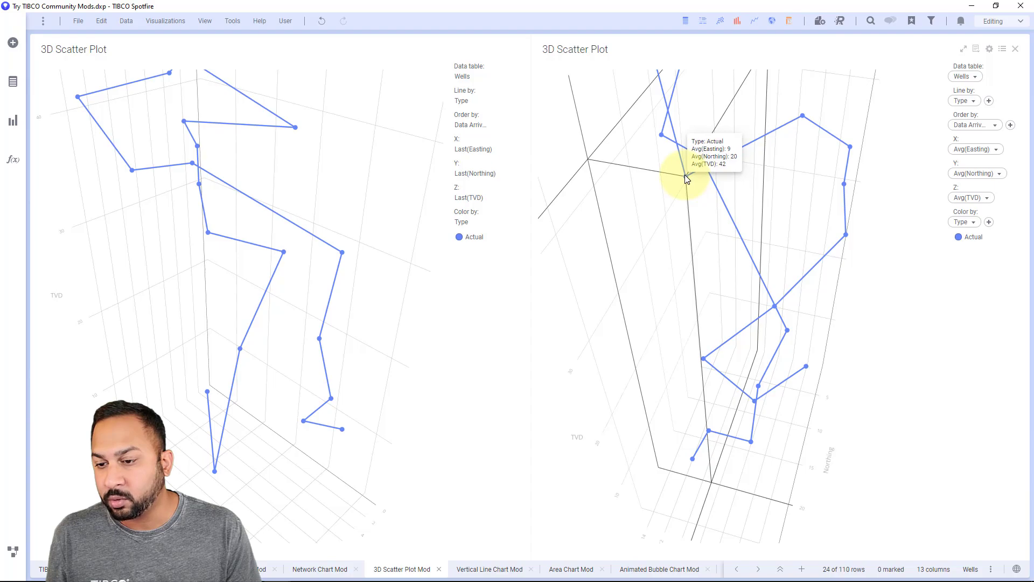
{"action": "left_click_drag", "start_coordinate": [684, 174], "coordinate": [852, 185]}
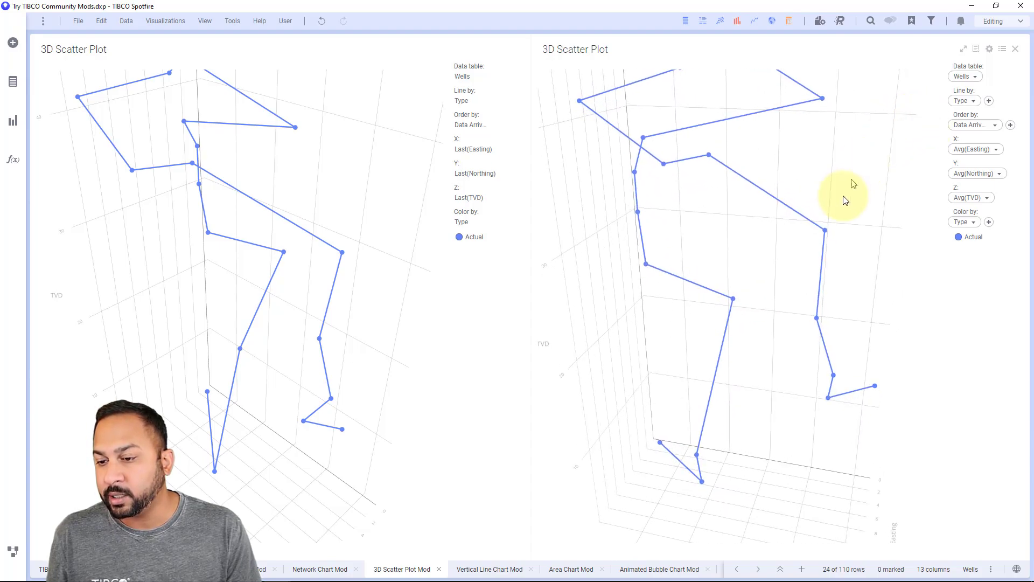
{"action": "mouse_move", "coordinate": [825, 231]}
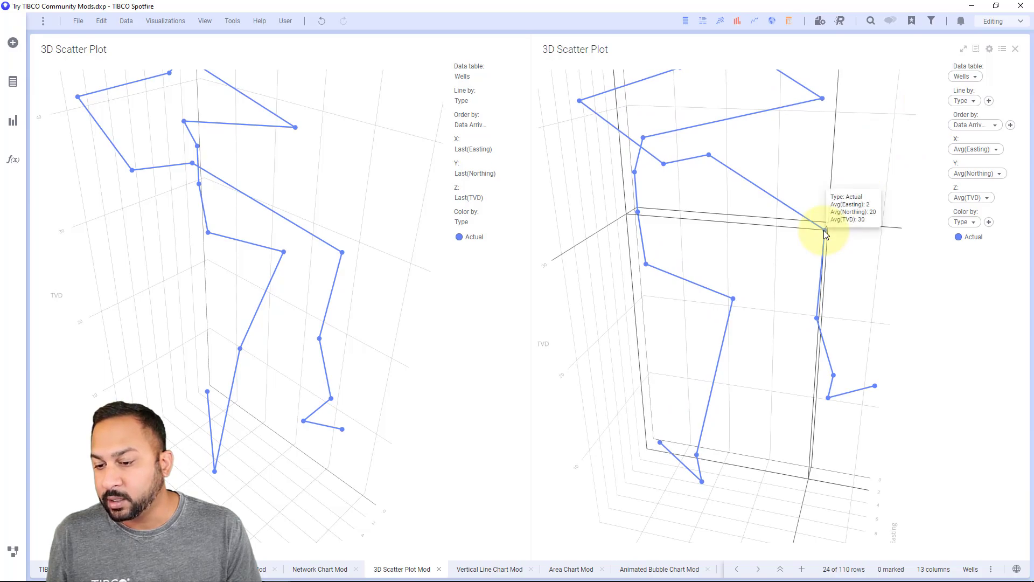
{"action": "mouse_move", "coordinate": [825, 231]}
{"action": "left_mouse_down"}
{"action": "mouse_move", "coordinate": [788, 238]}
{"action": "mouse_move", "coordinate": [831, 233]}
{"action": "left_mouse_up"}
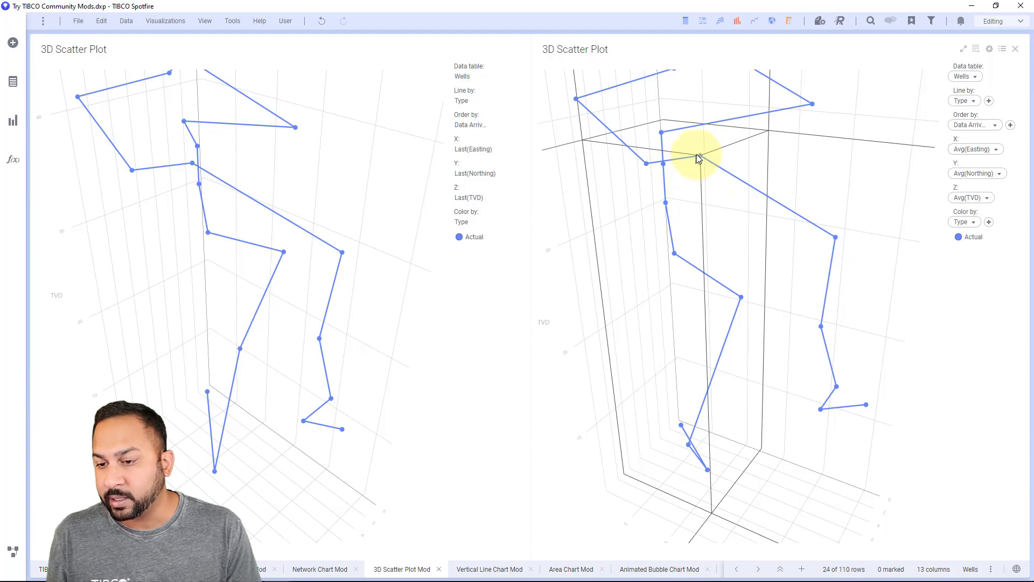
{"action": "left_click_drag", "start_coordinate": [655, 171], "coordinate": [721, 141]}
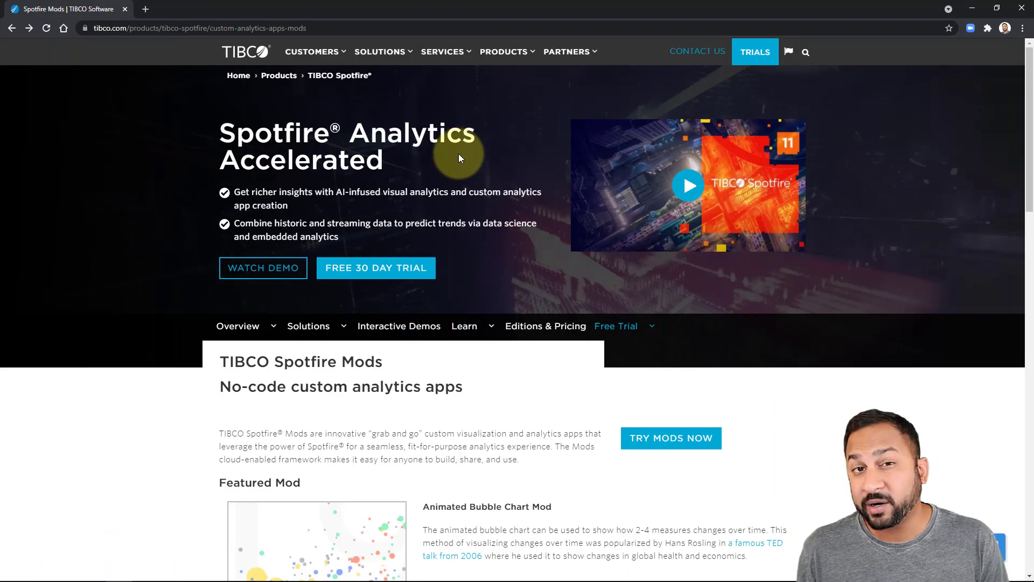
- Scroll the Spotfire Mods page to the mod cards and open the 3D Scatter Plot Mod
{"action": "scroll", "coordinate": [458, 156], "scroll_direction": "down", "scroll_amount": 9}
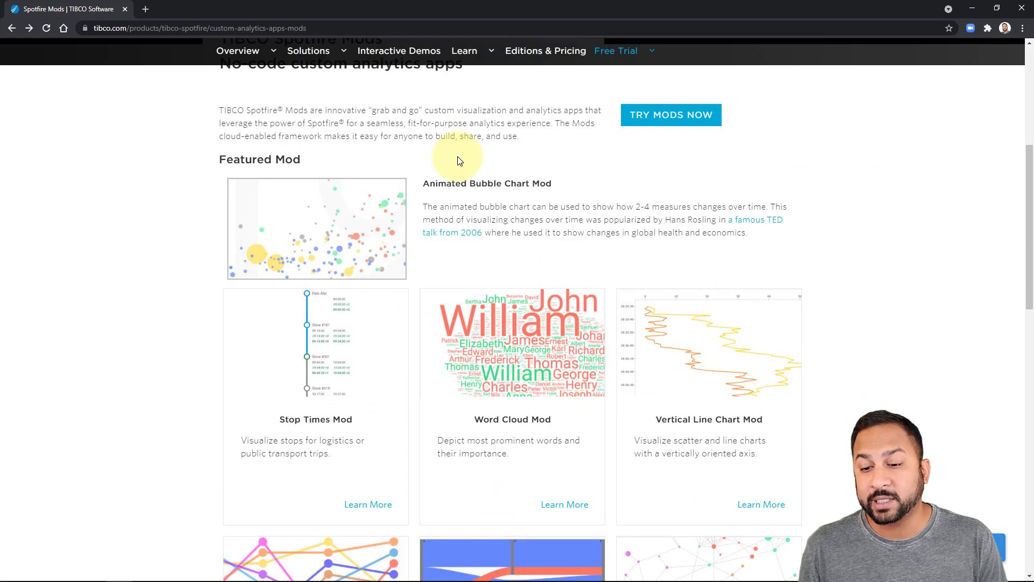
{"action": "scroll", "coordinate": [458, 162], "scroll_direction": "down", "scroll_amount": 8}
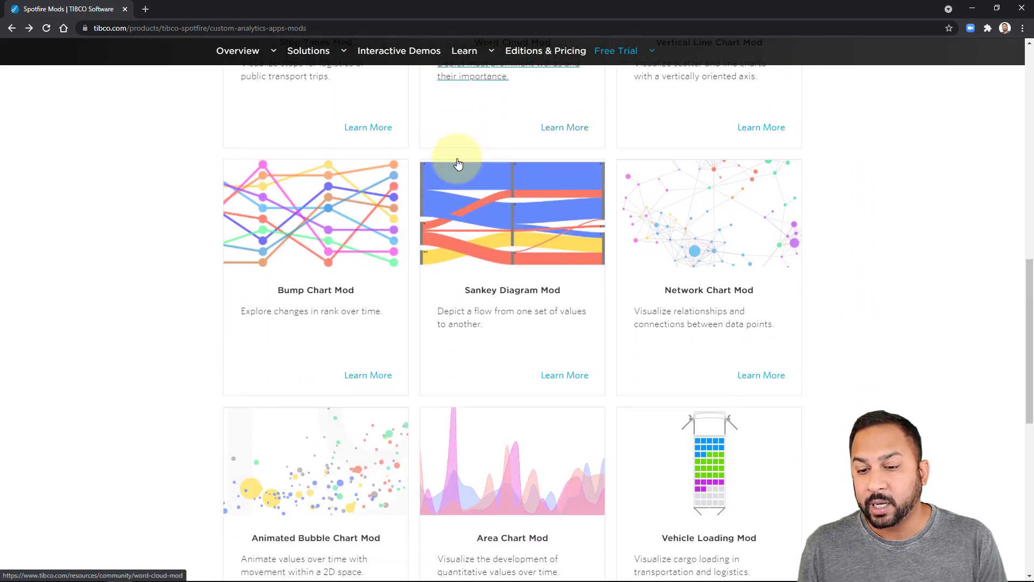
{"action": "scroll", "coordinate": [459, 168], "scroll_direction": "up", "scroll_amount": 8}
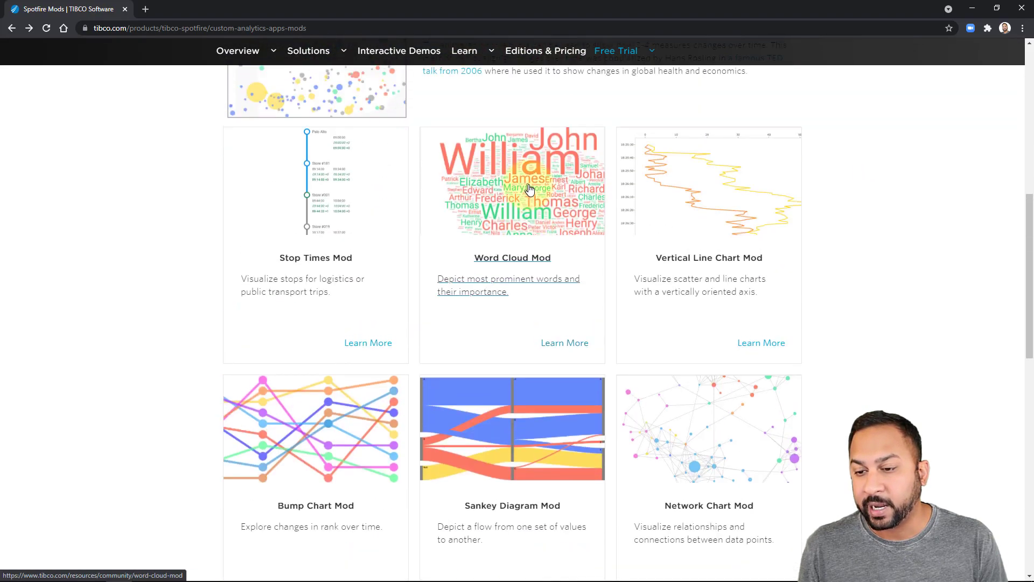
{"action": "scroll", "coordinate": [653, 273], "scroll_direction": "down", "scroll_amount": 13}
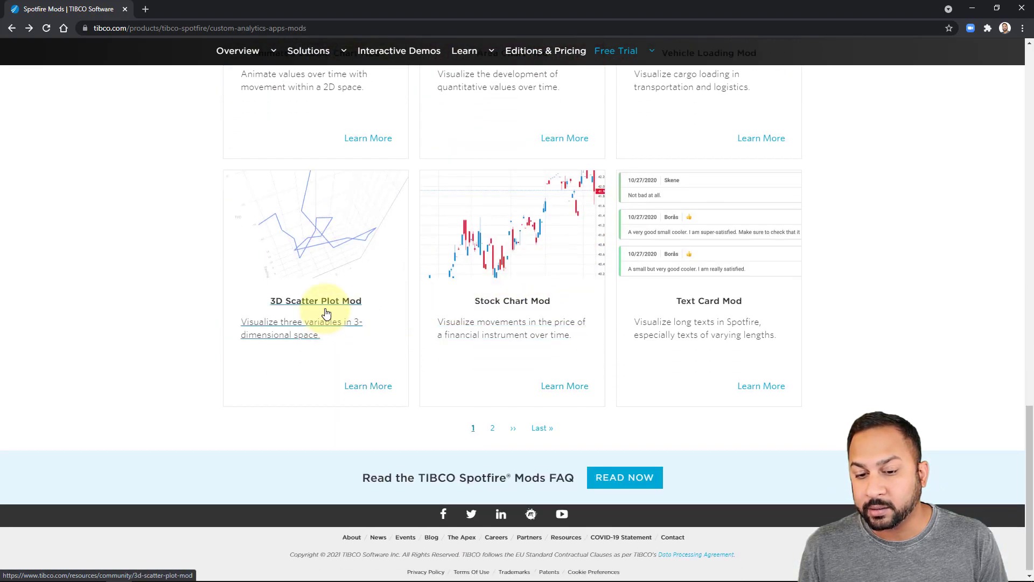
{"action": "left_click", "coordinate": [326, 314]}
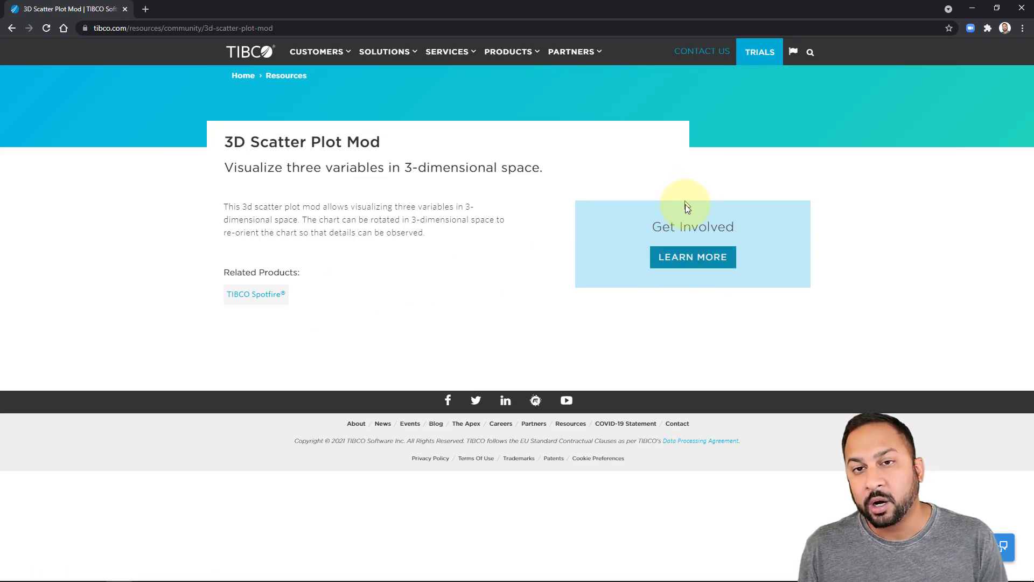
- Open the mod's community page in a new tab via LEARN MORE under Get Involved
{"action": "left_click", "coordinate": [690, 260]}
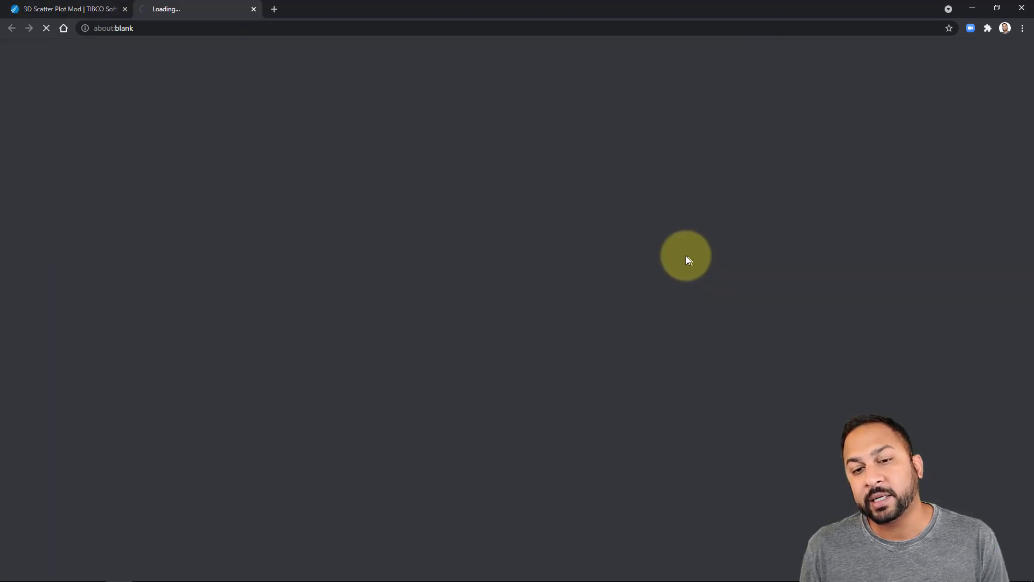